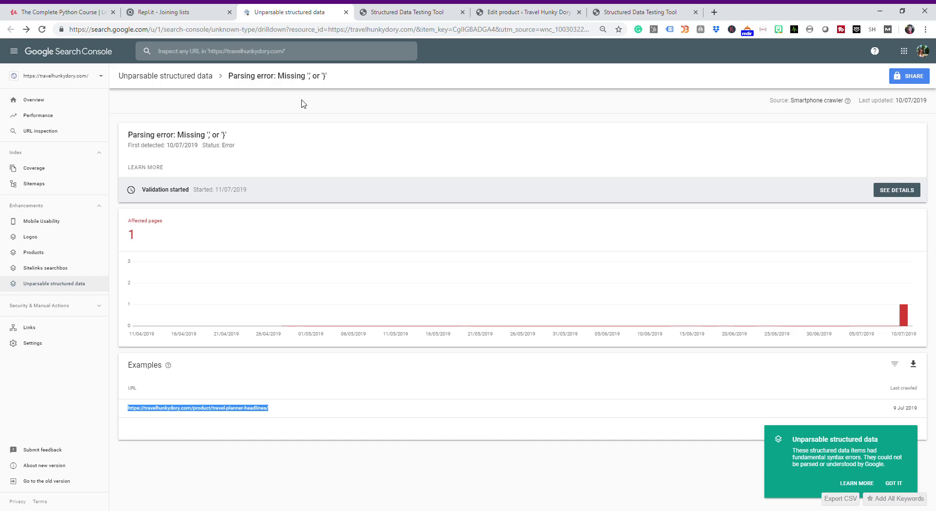
# Step: Inspect the highlighted error code of the affected travel-planner-headlines page listed under Examples, and close its details
pyautogui.click(661, 148)
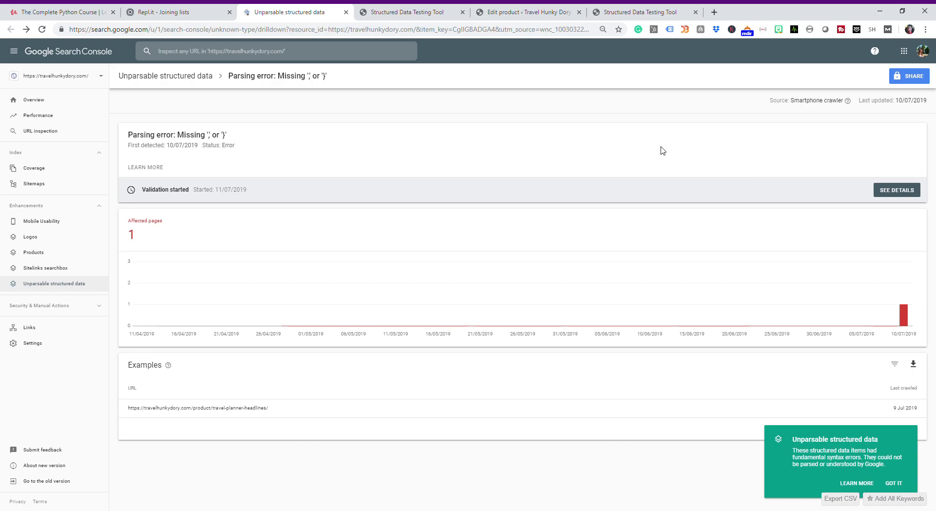
pyautogui.click(222, 411)
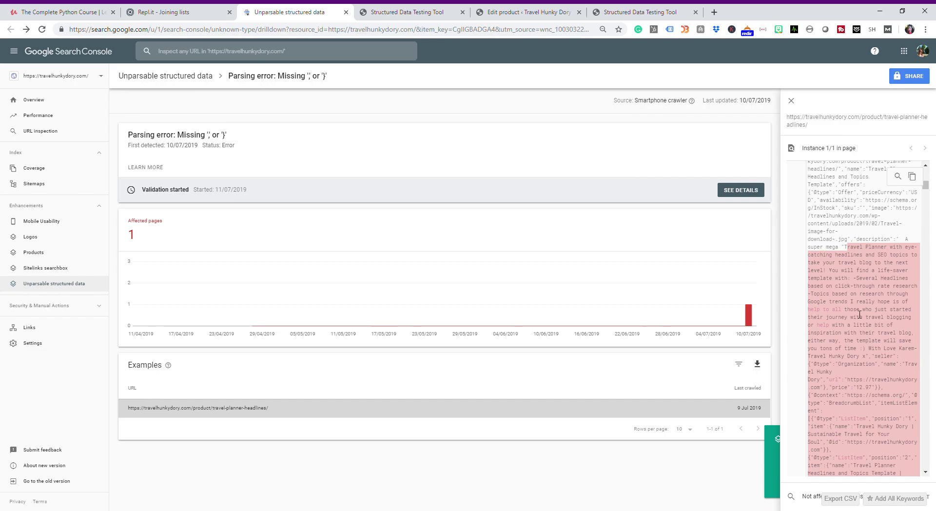
pyautogui.click(791, 102)
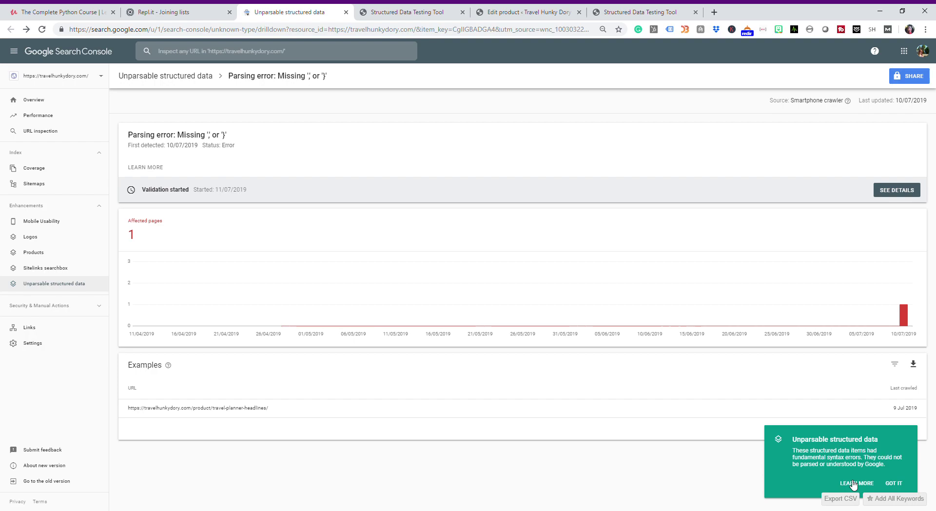
# Step: Read the help on unparsable structured data and open the Structured Data Testing Tool it links to
pyautogui.click(853, 483)
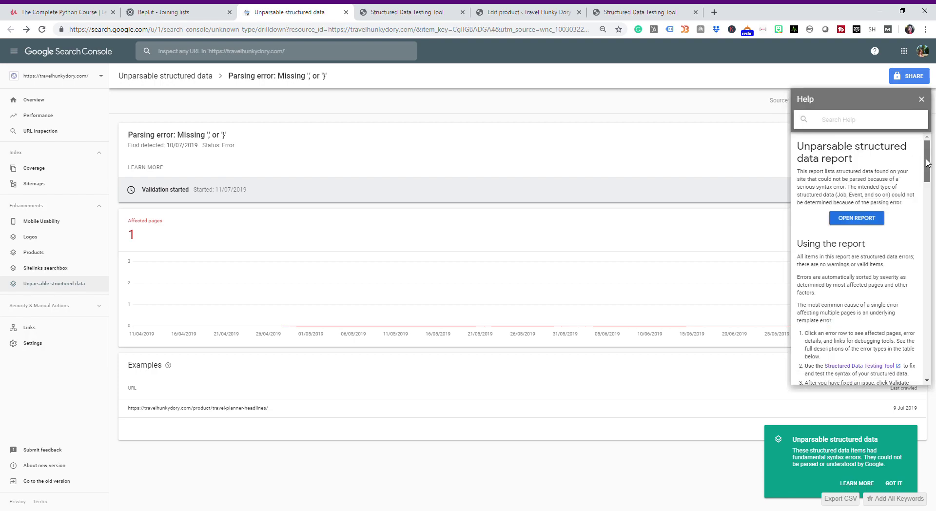
pyautogui.scroll(-4, 926, 163)
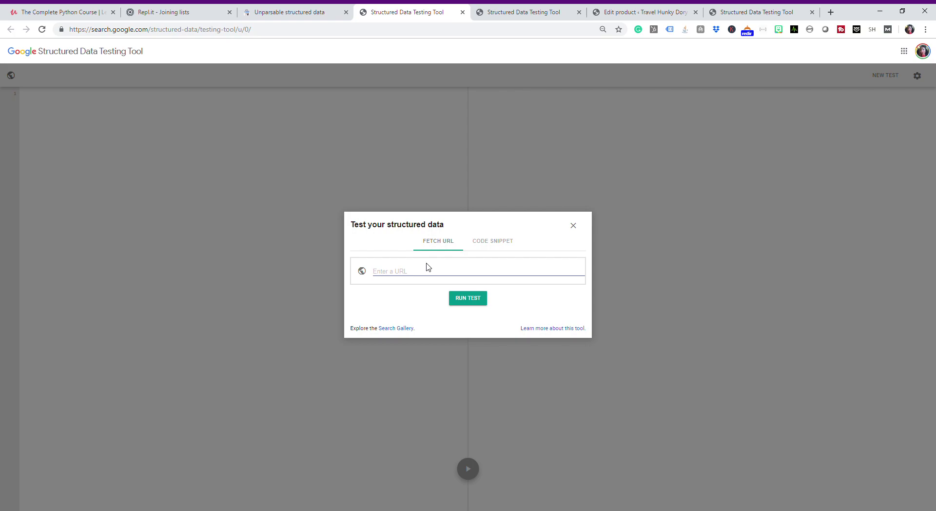
# Step: Copy the affected product page's URL from the Search Console report into the testing tool's URL field
pyautogui.click(285, 10)
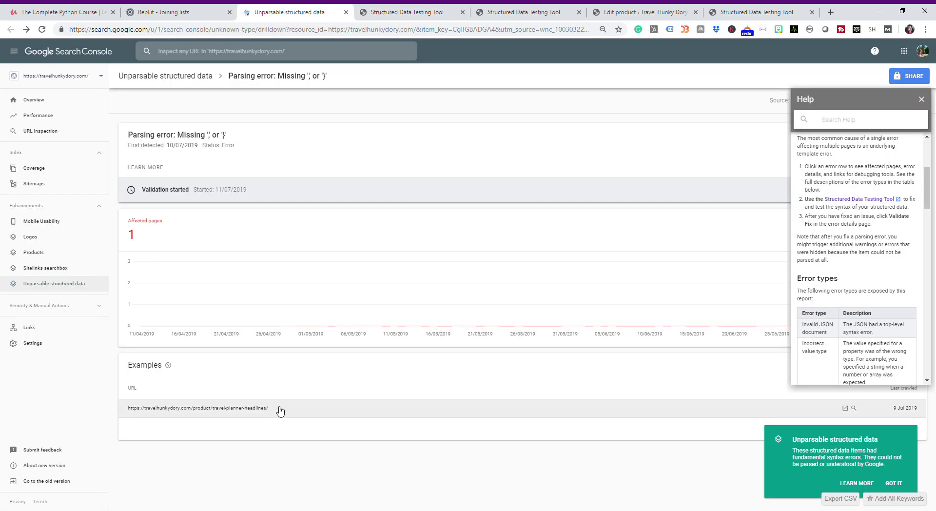
pyautogui.moveTo(273, 411); pyautogui.dragTo(183, 401)
pyautogui.hotkey('ctrl', 'c')
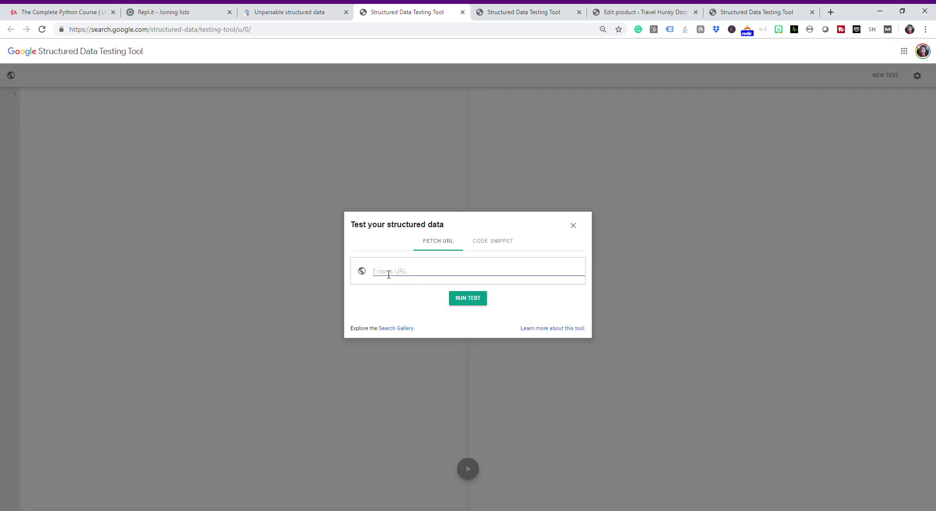
pyautogui.hotkey('ctrl', 'v')
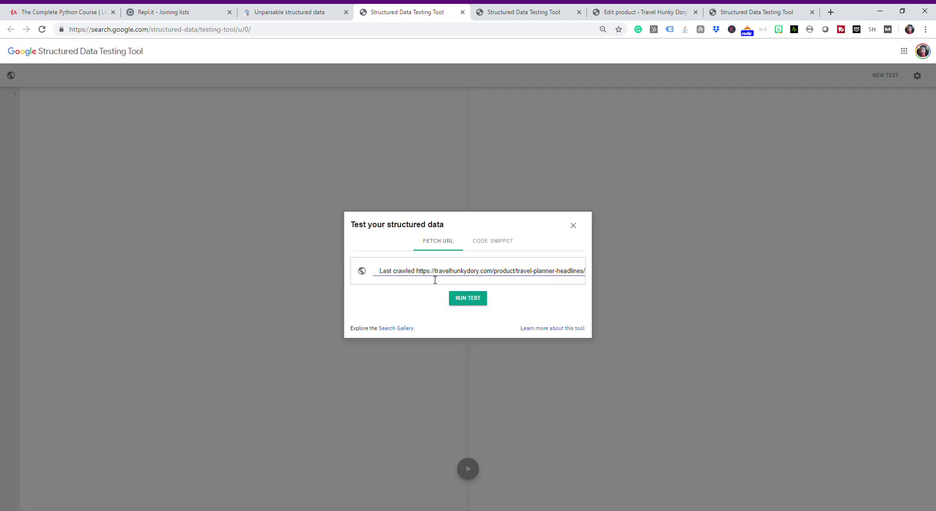
pyautogui.click(420, 275)
pyautogui.press('BackSpace')
pyautogui.press('BackSpace')
pyautogui.press('BackSpace')
pyautogui.press('BackSpace')
pyautogui.press('BackSpace')
pyautogui.press('BackSpace')
pyautogui.press('BackSpace')
pyautogui.press('BackSpace')
pyautogui.press('BackSpace')
pyautogui.press('BackSpace')
pyautogui.press('BackSpace')
pyautogui.press('BackSpace')
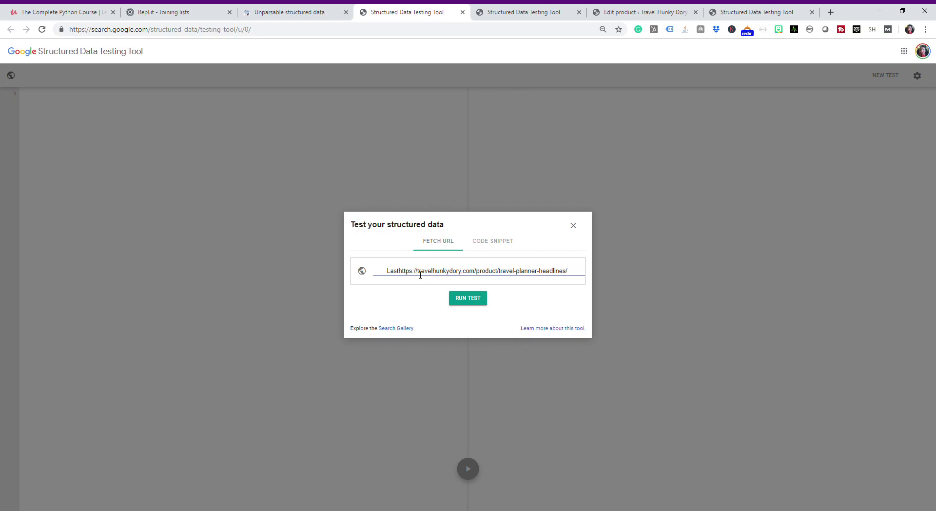
pyautogui.press('BackSpace')
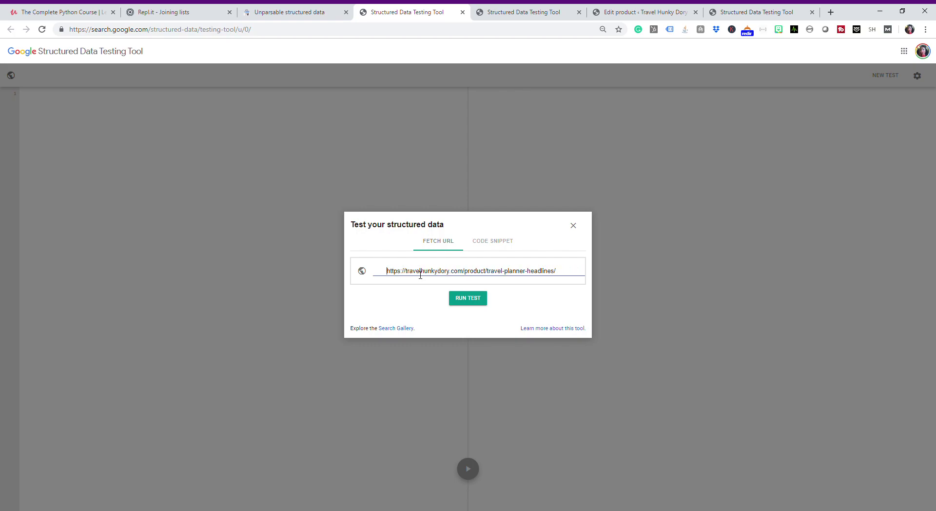
pyautogui.press('BackSpace')
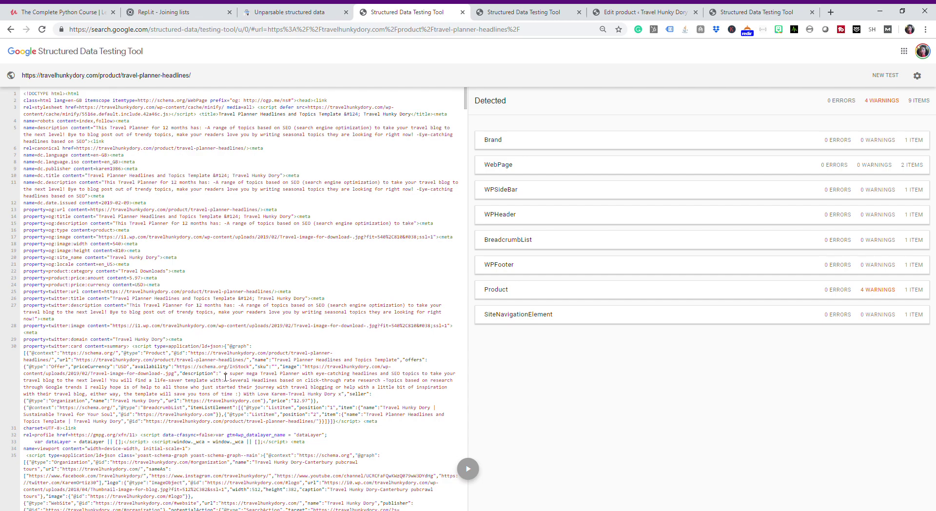
# Step: Examine the start of the product description text inside the tested page's JSON-LD code
pyautogui.moveTo(224, 374); pyautogui.dragTo(242, 377)
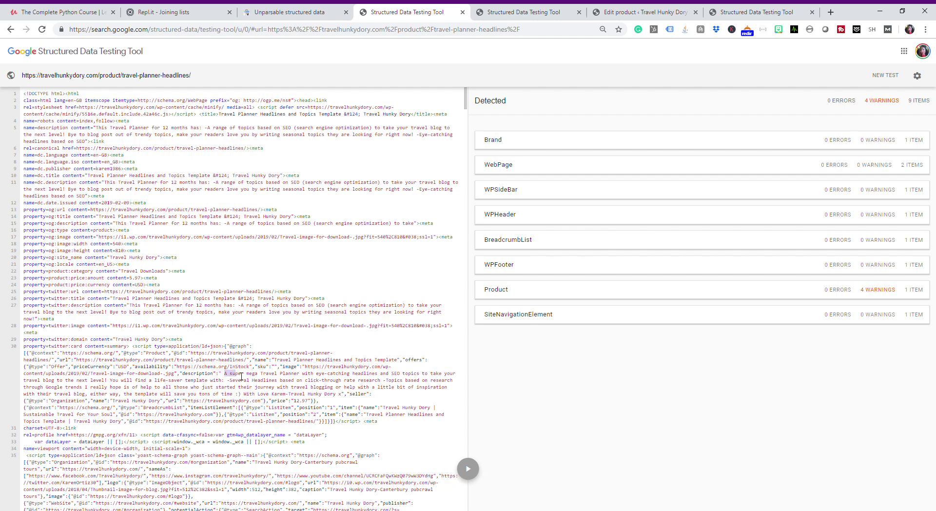
pyautogui.click(293, 376)
pyautogui.moveTo(261, 376); pyautogui.dragTo(224, 377)
pyautogui.click(260, 376)
# Step: Switch to the WordPress product editor and view the description of Travel Planner Headlines and Topics Template
pyautogui.click(642, 9)
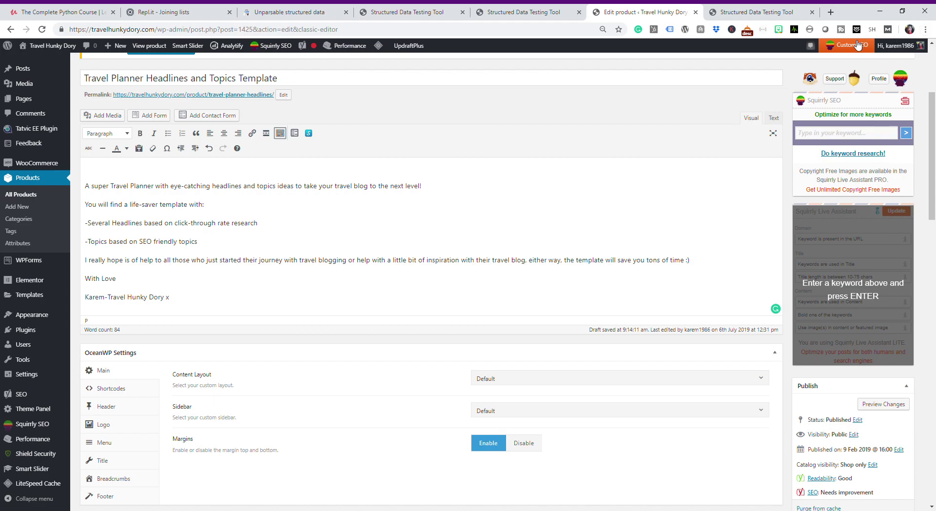
pyautogui.moveTo(536, 135); pyautogui.dragTo(216, 213)
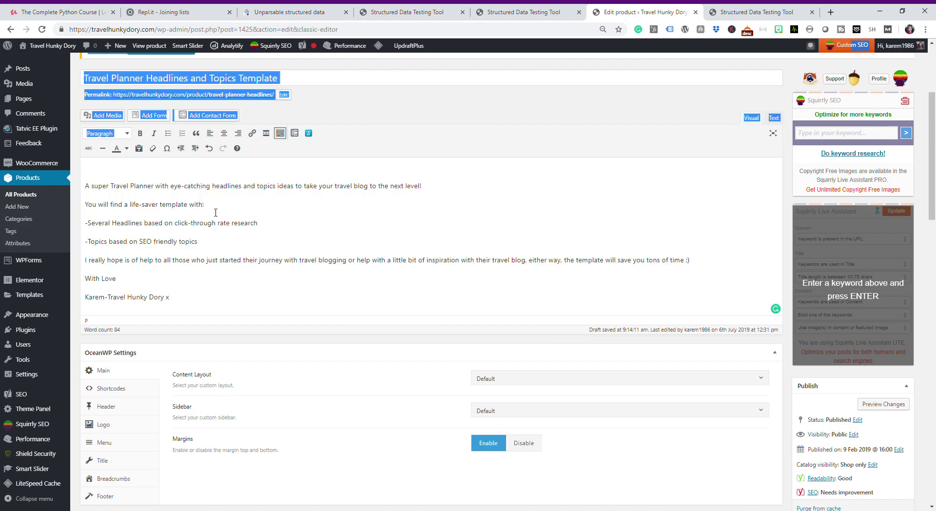
pyautogui.click(182, 201)
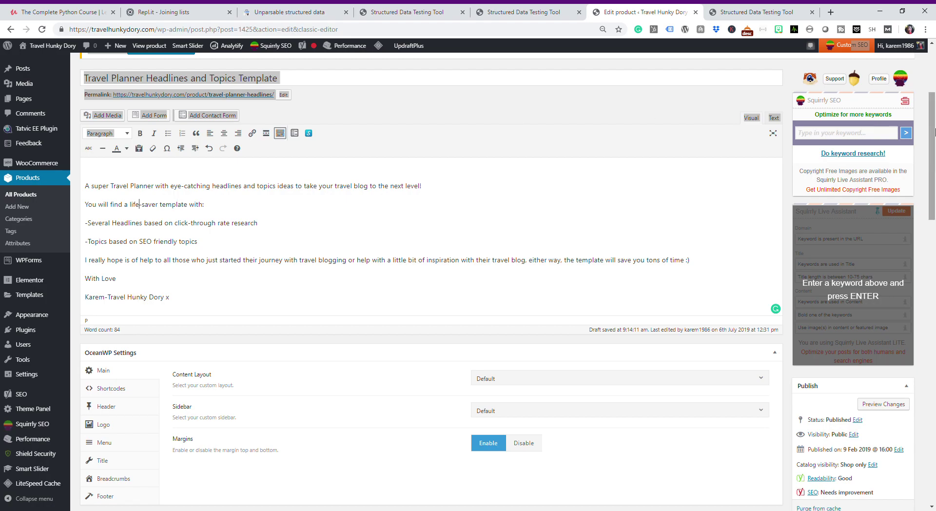
pyautogui.moveTo(932, 132); pyautogui.dragTo(935, 122)
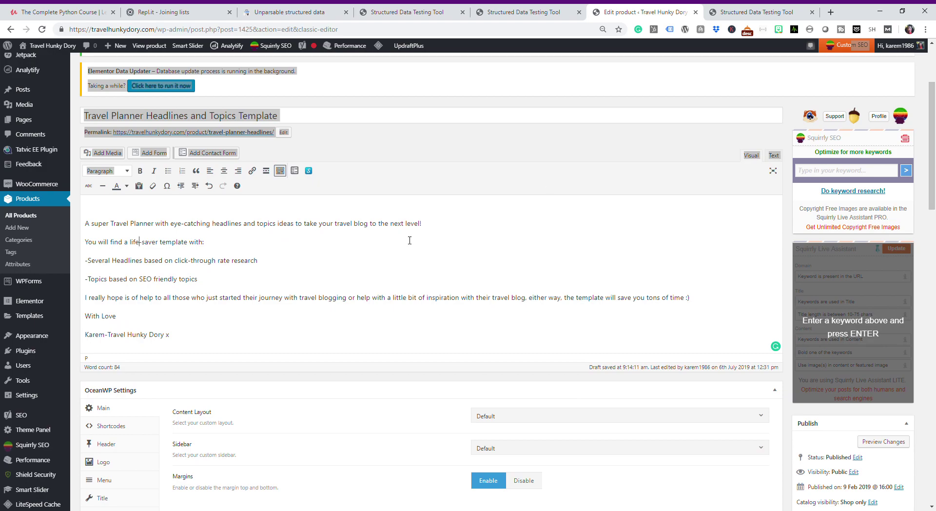
pyautogui.click(341, 134)
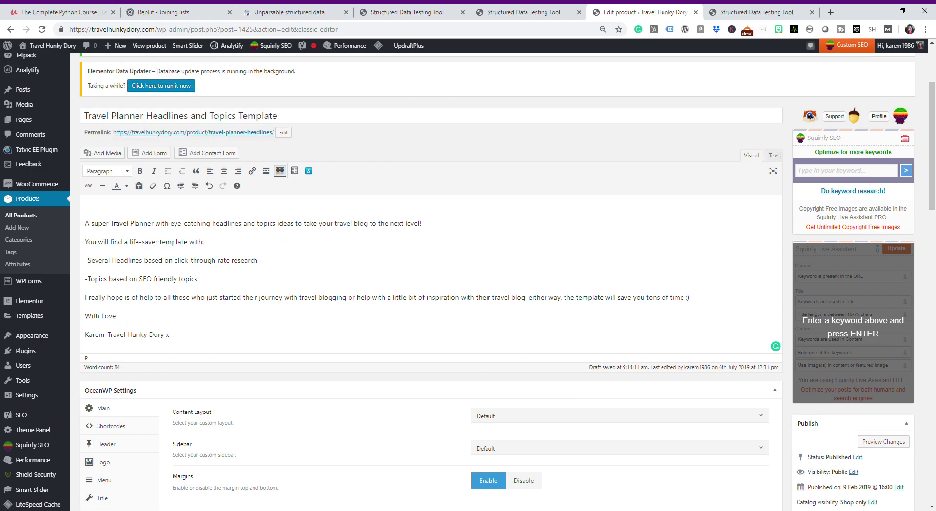
# Step: Try putting double quotation marks around "Travel Planner" in the product description, and take them out again
pyautogui.click(115, 225)
pyautogui.write('"')
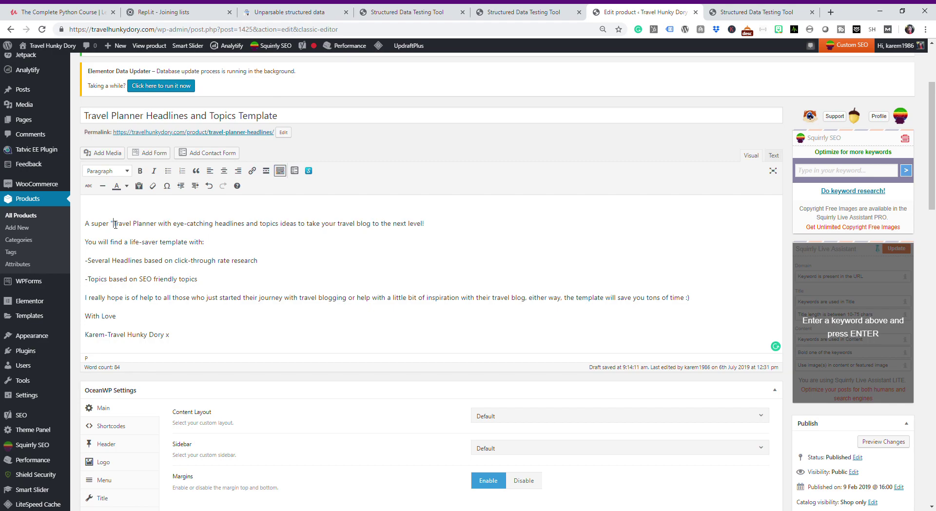
pyautogui.click(159, 227)
pyautogui.write('"')
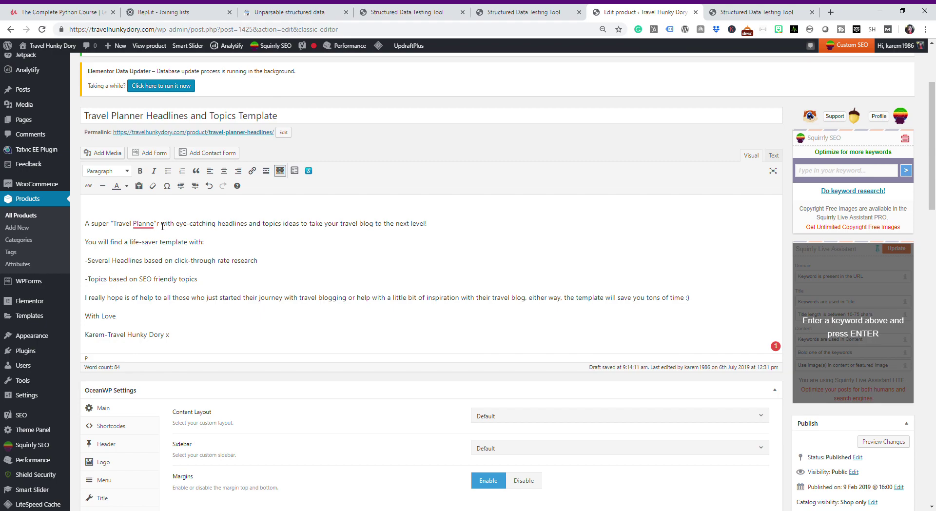
pyautogui.press('BackSpace')
pyautogui.press('Right')
pyautogui.write('"')
pyautogui.press('BackSpace')
pyautogui.press('Delete')
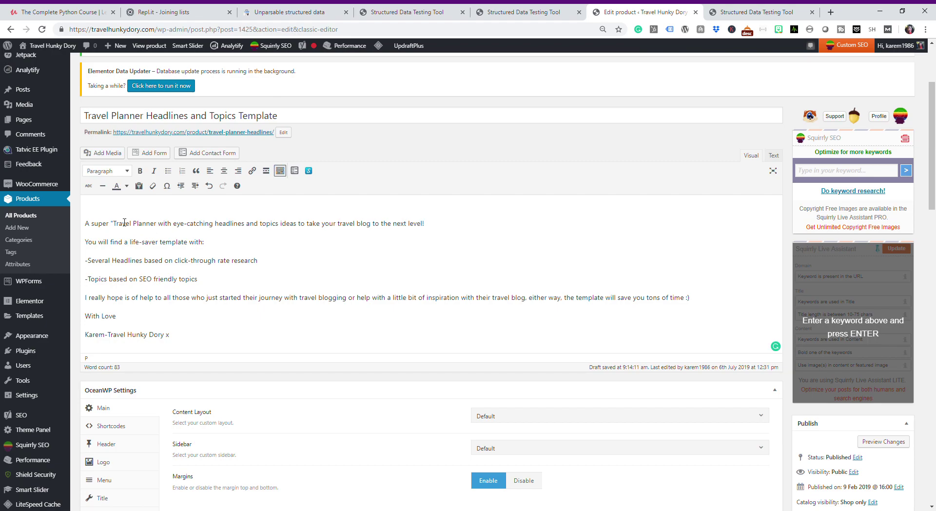
pyautogui.press('BackSpace')
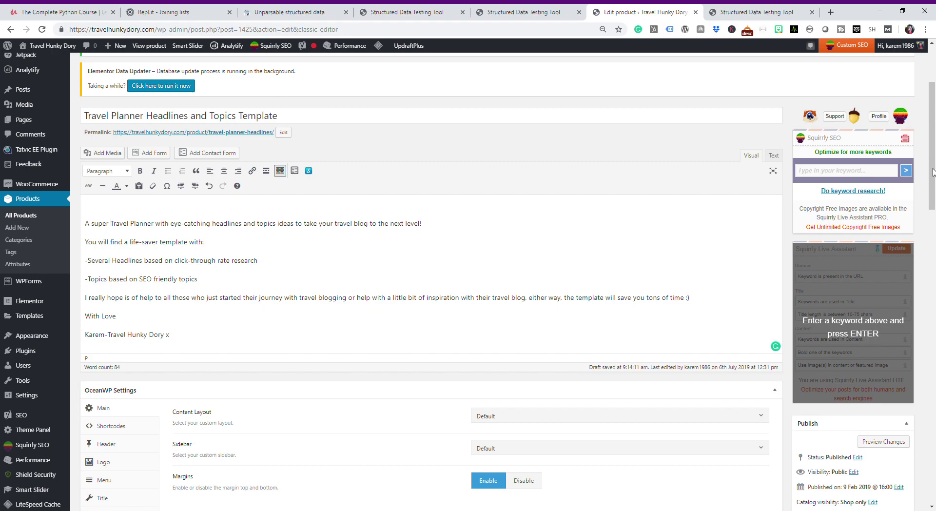
# Step: Examine the quoted description value in the custom JSON-LD code of the product's Squirrly SEO Snippet
pyautogui.scroll(-5, 933, 172)
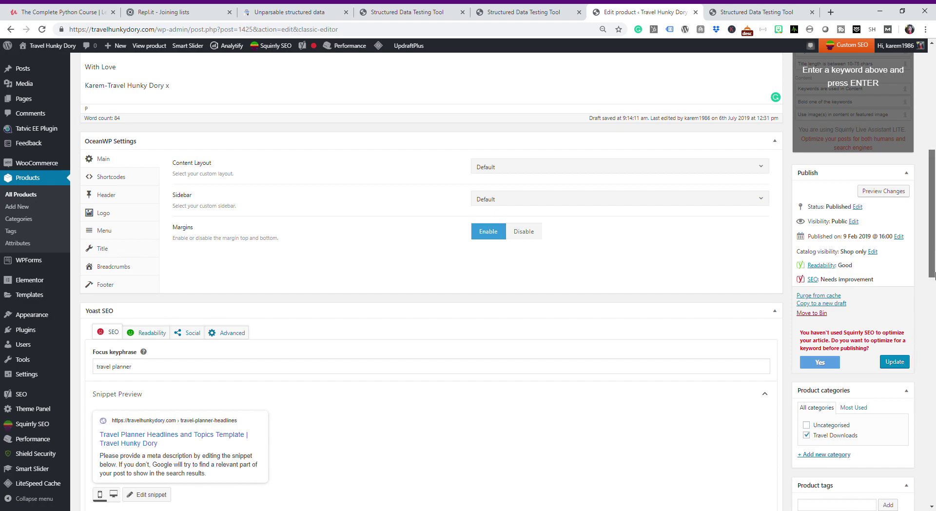
pyautogui.scroll(-3, 934, 276)
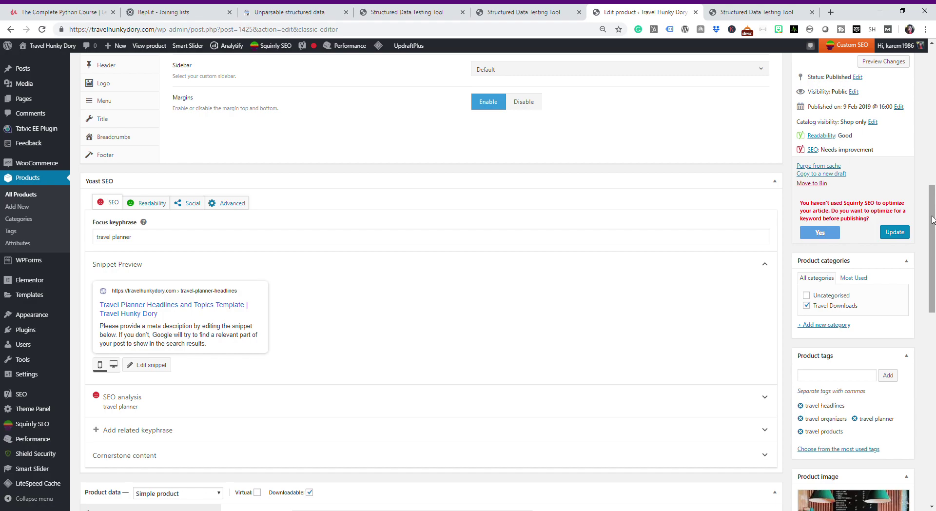
pyautogui.moveTo(933, 231); pyautogui.dragTo(935, 402)
pyautogui.scroll(-1, 639, 312)
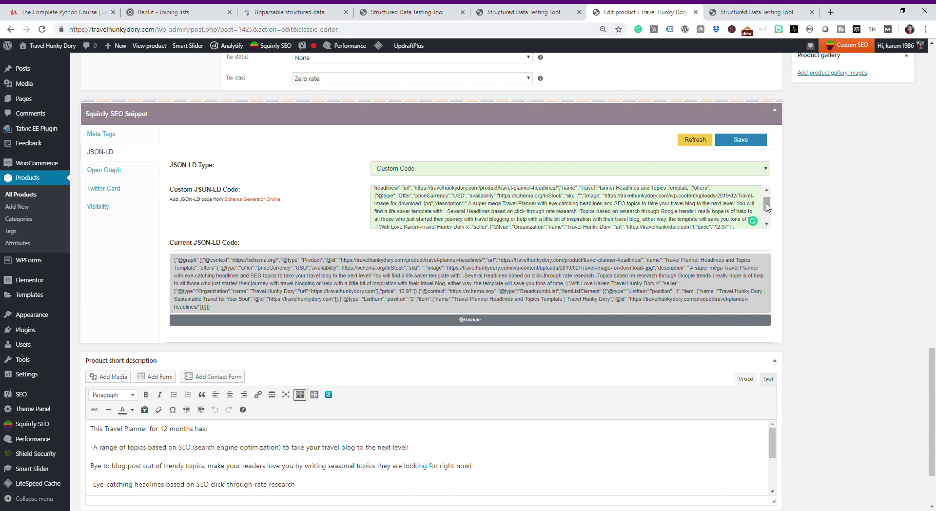
pyautogui.moveTo(766, 207)
pyautogui.mouseDown()
pyautogui.moveTo(766, 193)
pyautogui.moveTo(767, 208)
pyautogui.mouseUp()
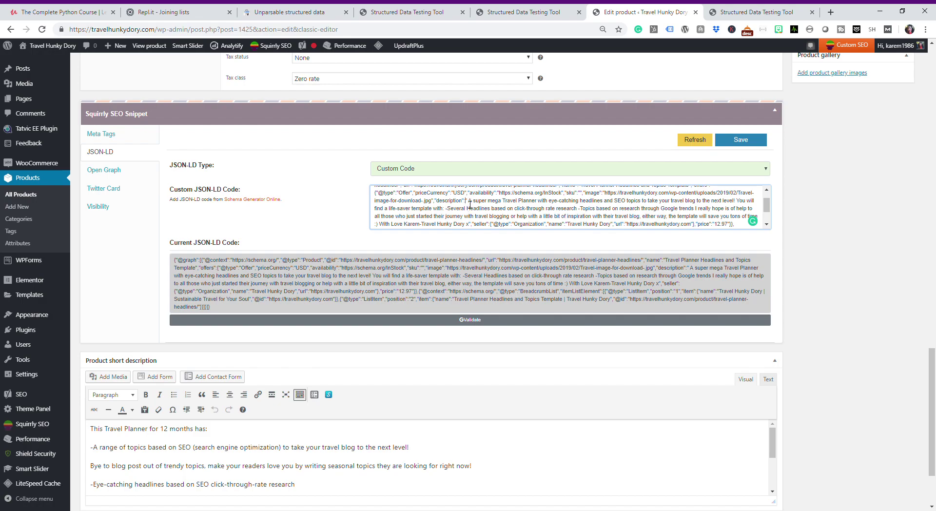
pyautogui.moveTo(470, 205); pyautogui.dragTo(518, 209)
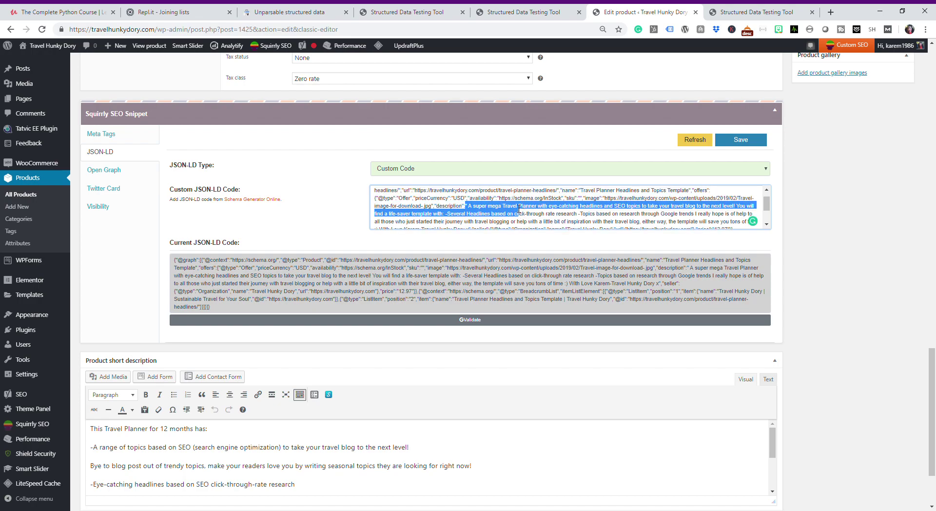
pyautogui.click(532, 223)
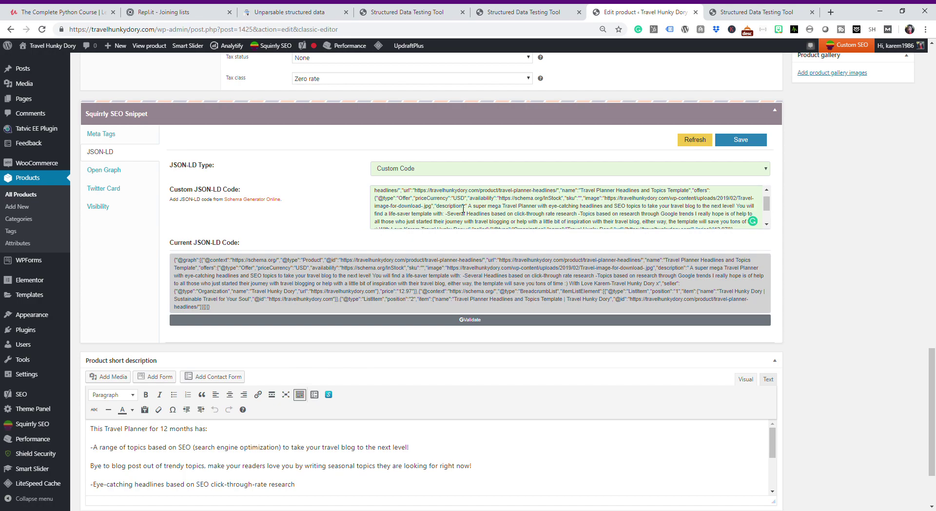
# Step: Save the product's custom JSON-LD code and validate it in the Structured Data Testing Tool
pyautogui.click(754, 138)
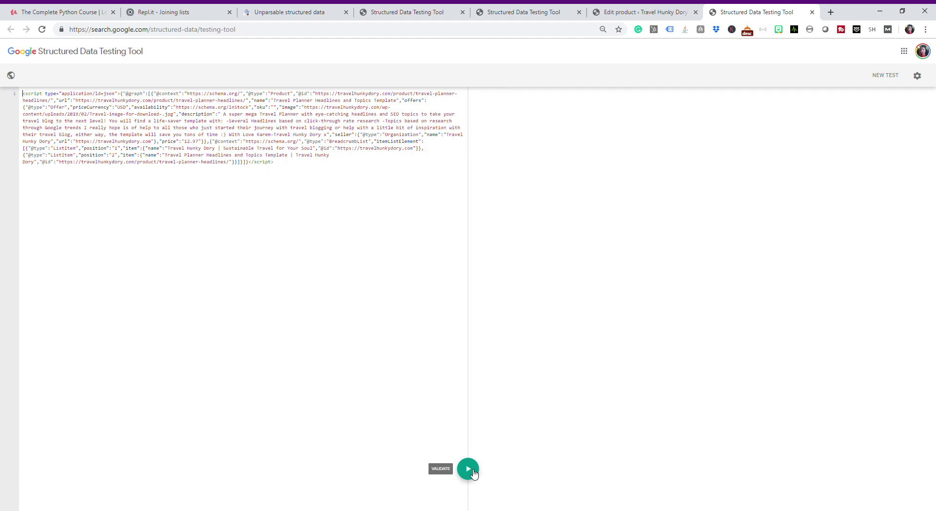
pyautogui.click(472, 471)
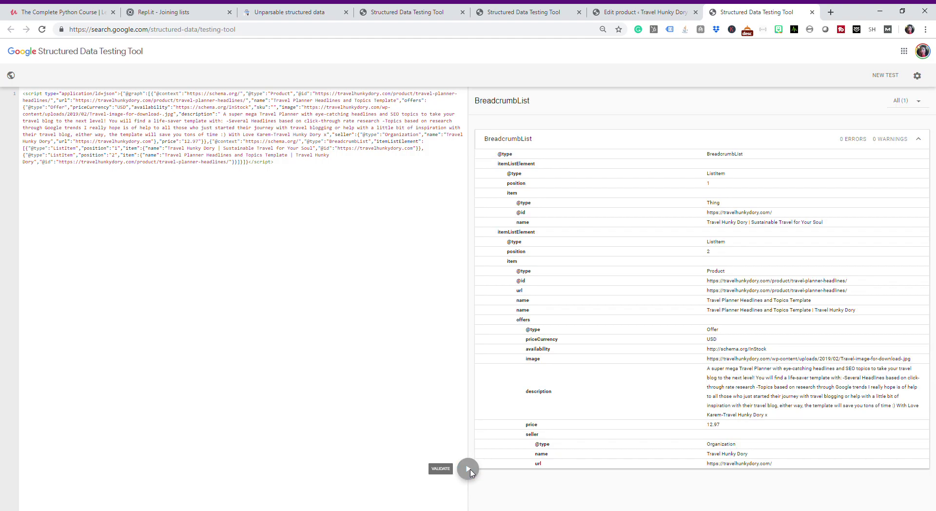
# Step: Return to the Search Console parsing error report, close its help and dismiss the unparsable structured data notice
pyautogui.click(271, 10)
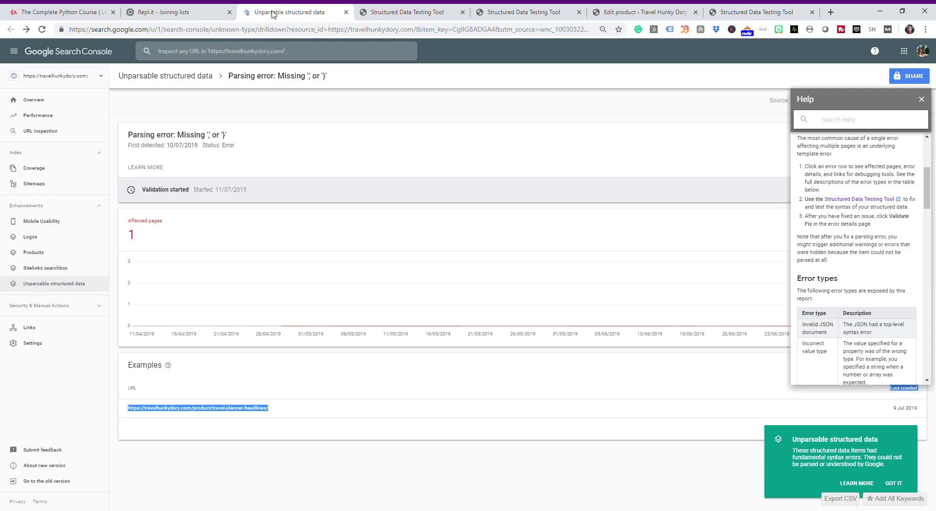
pyautogui.click(921, 99)
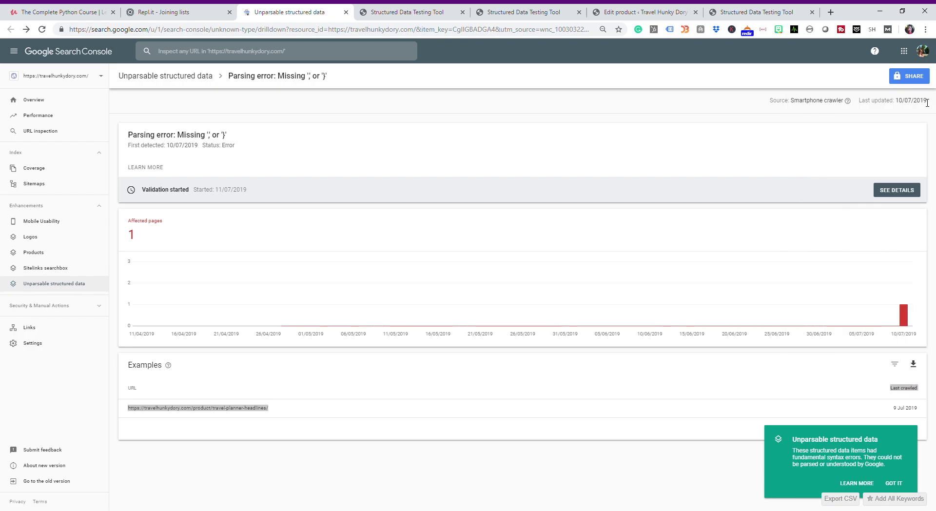
pyautogui.click(899, 486)
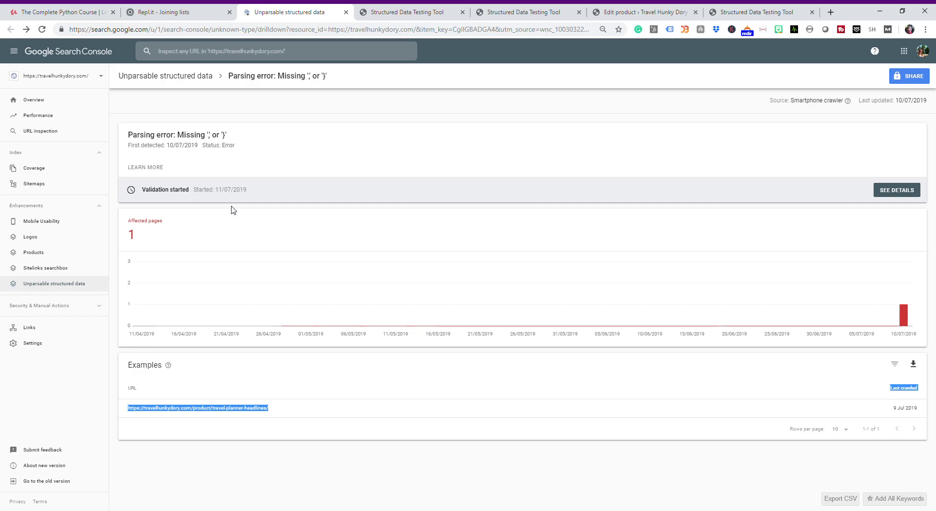
pyautogui.click(299, 176)
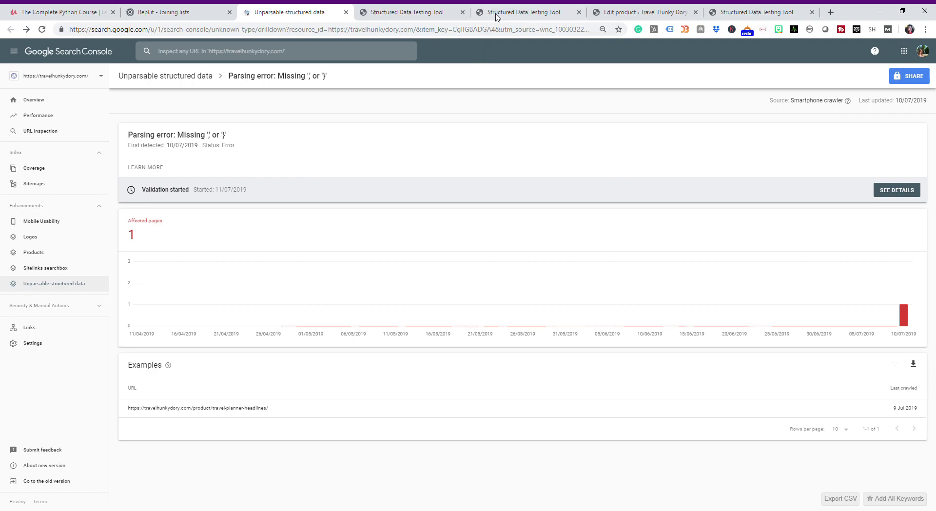
# Step: Review the product's custom JSON-LD code, its description and the validation results again, and return to the Search Console report
pyautogui.click(652, 9)
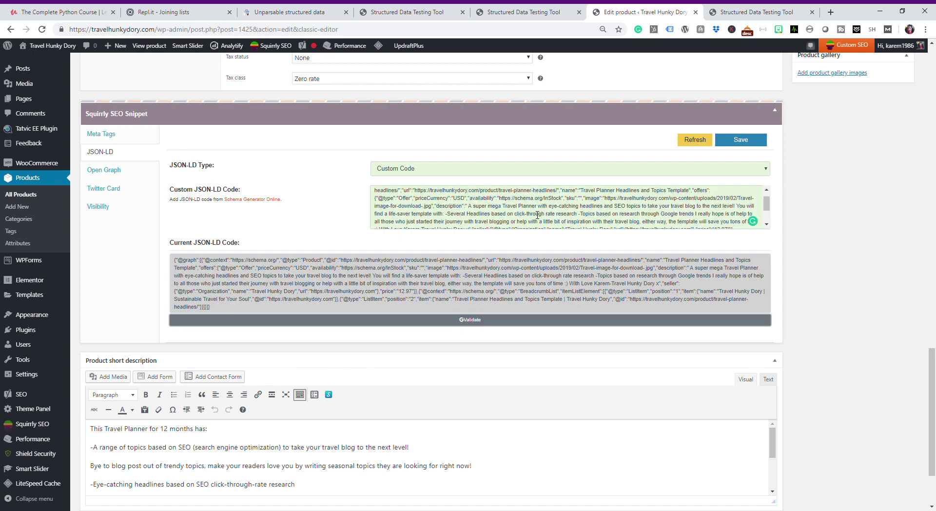
pyautogui.click(497, 214)
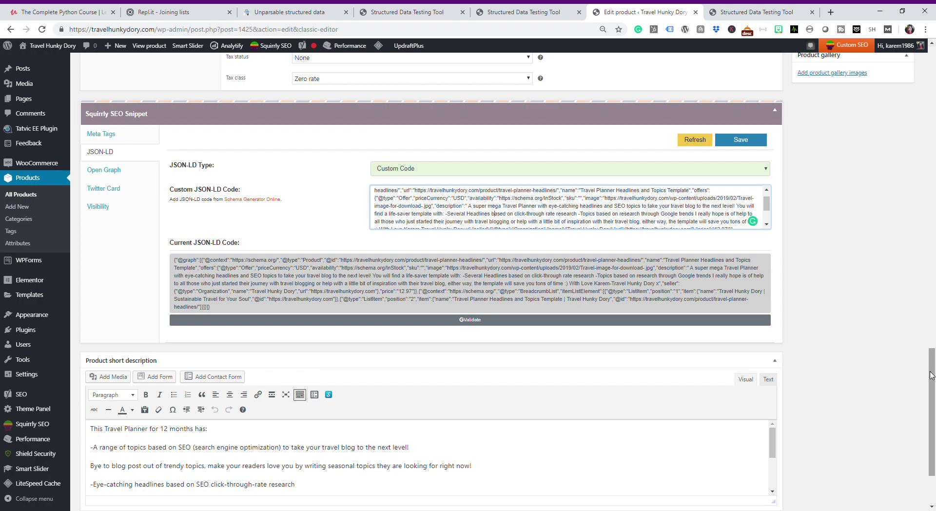
pyautogui.moveTo(933, 375); pyautogui.dragTo(933, 151)
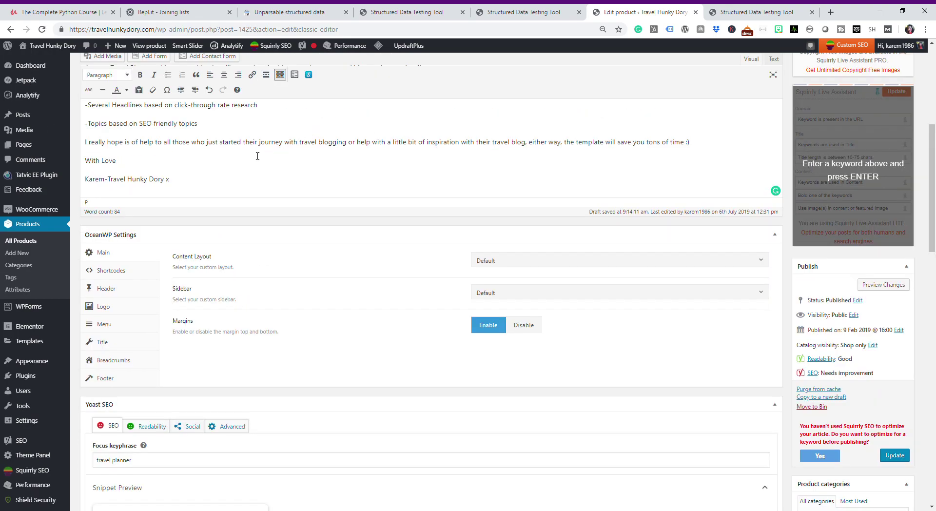
pyautogui.moveTo(933, 161); pyautogui.dragTo(933, 379)
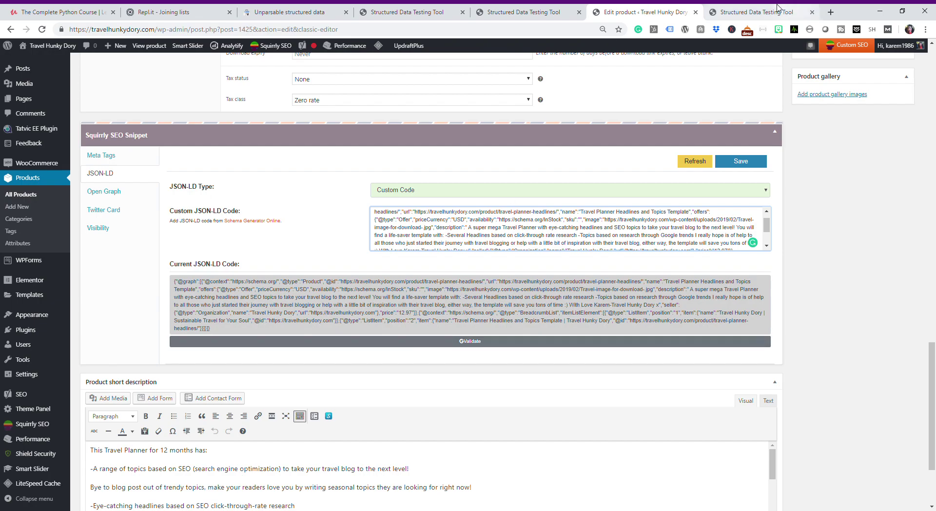
pyautogui.click(776, 9)
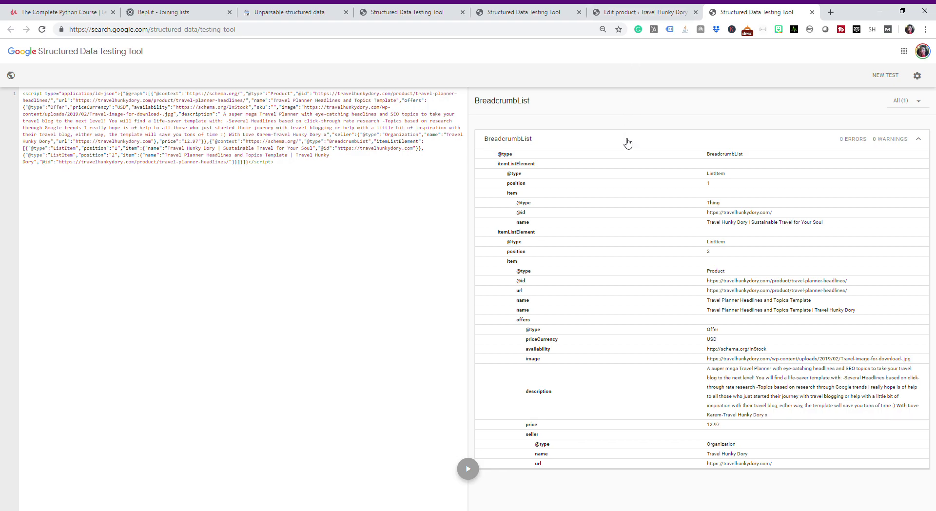
pyautogui.click(630, 6)
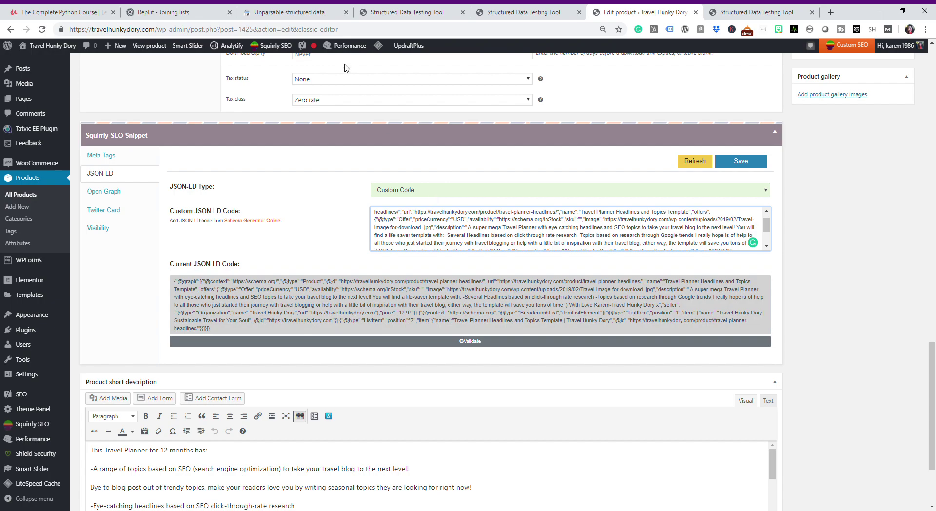
pyautogui.click(282, 12)
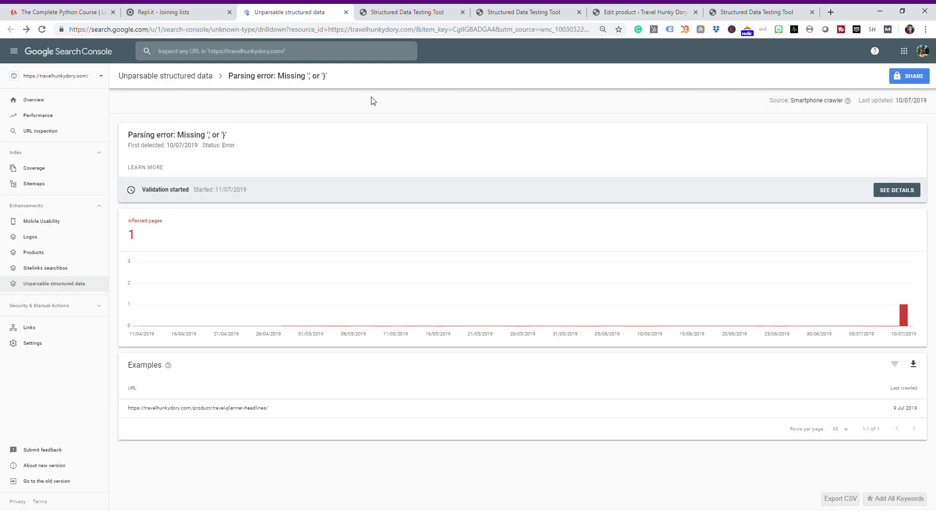